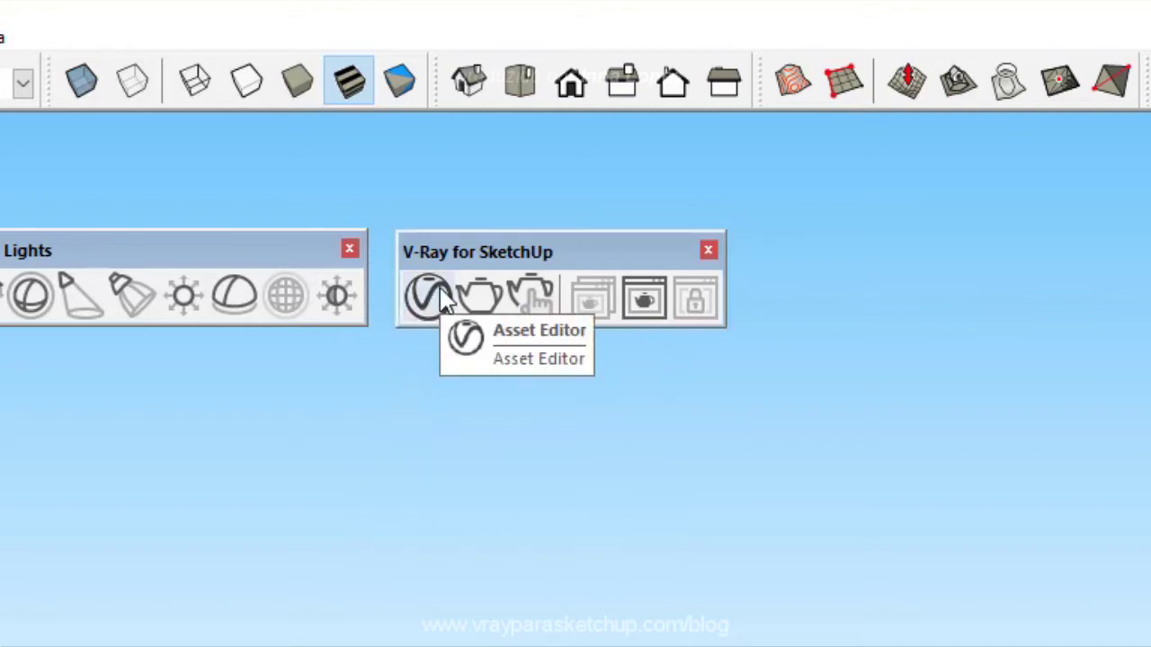
Open the V-Ray Asset Editor, dock it on the right, and show its Lights list
left_click(443, 301)
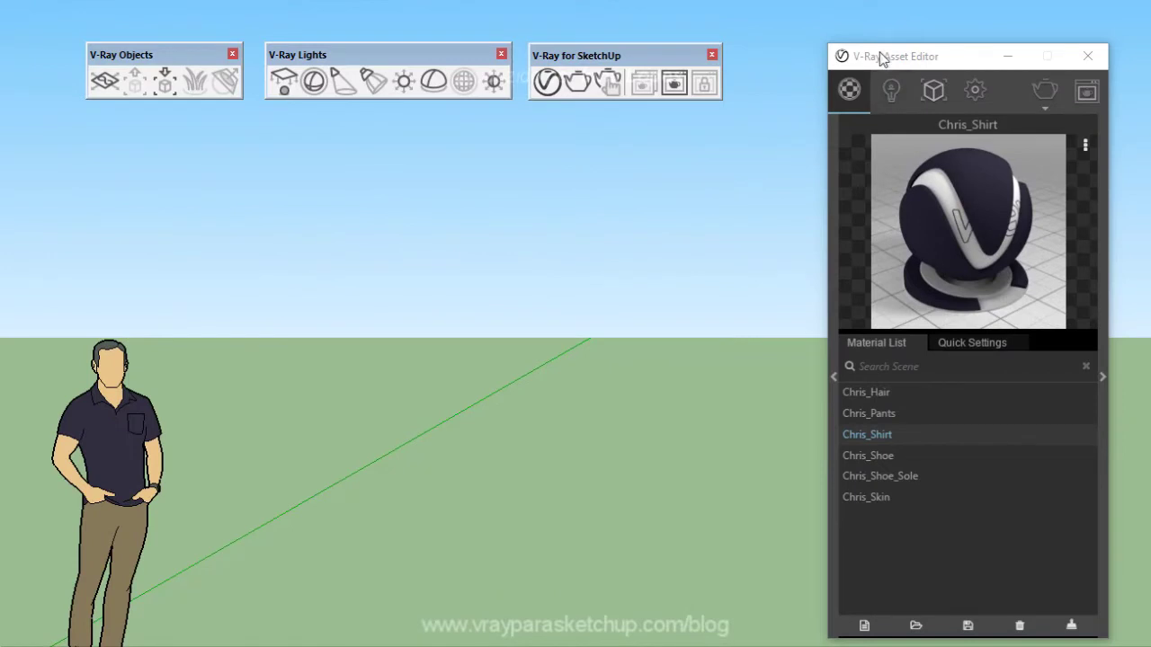
left_click_drag(893, 58, 903, 58)
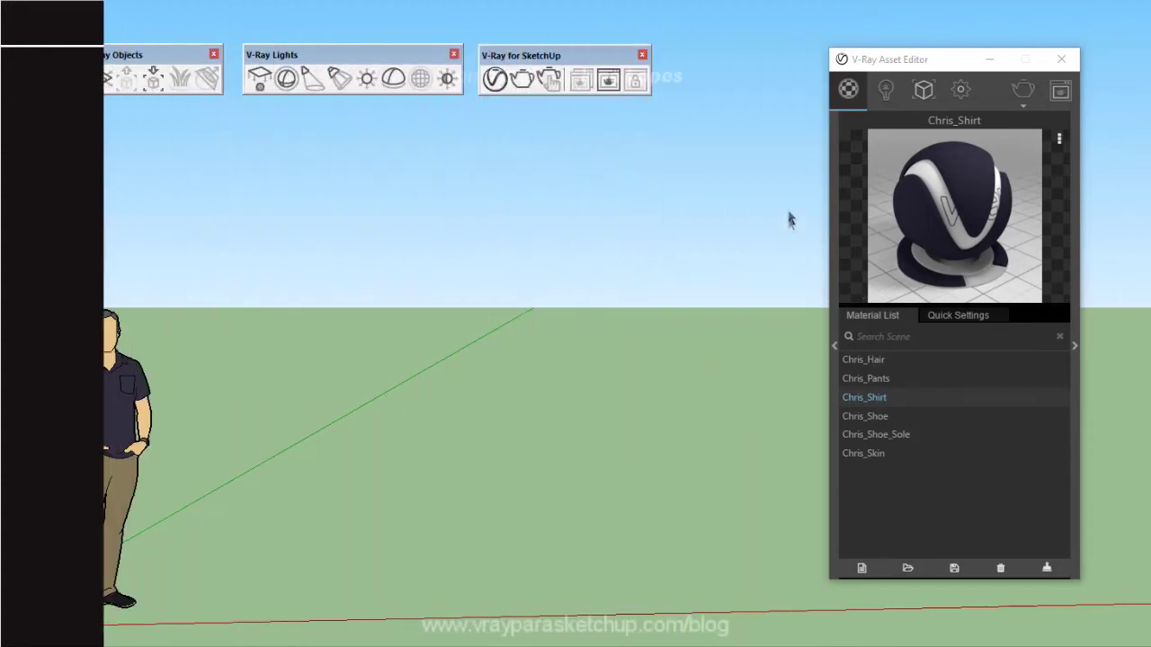
left_click(885, 98)
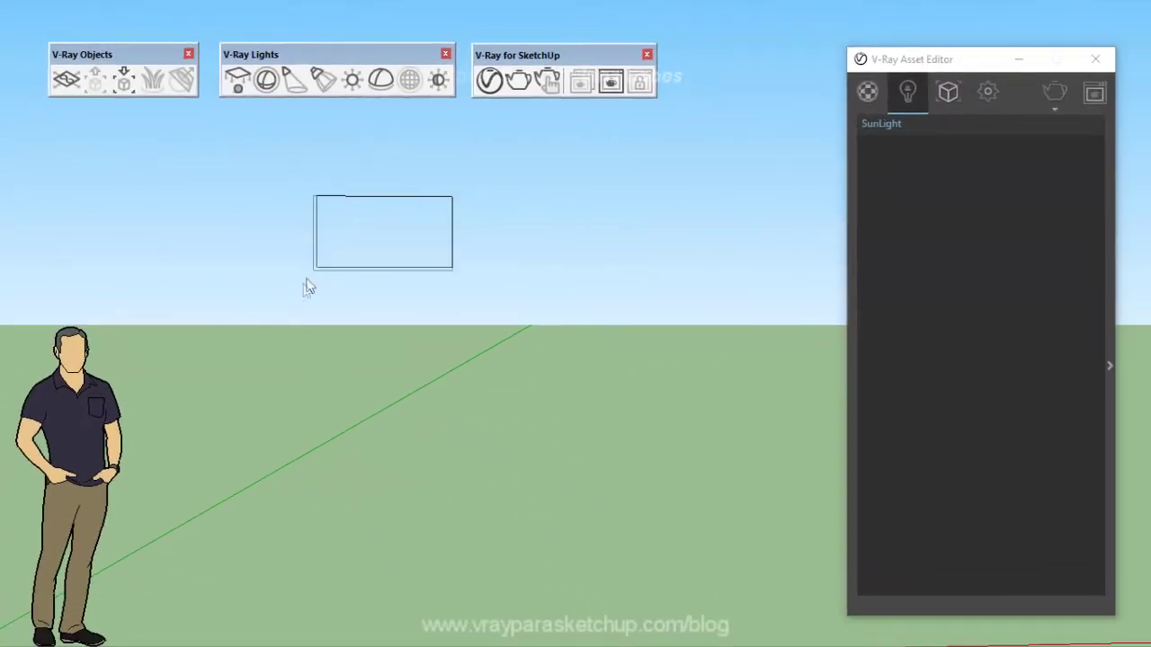
Place a white V-Ray Rectangle Light in the sky and show its LightRectangle settings at intensity 30
left_click(286, 299)
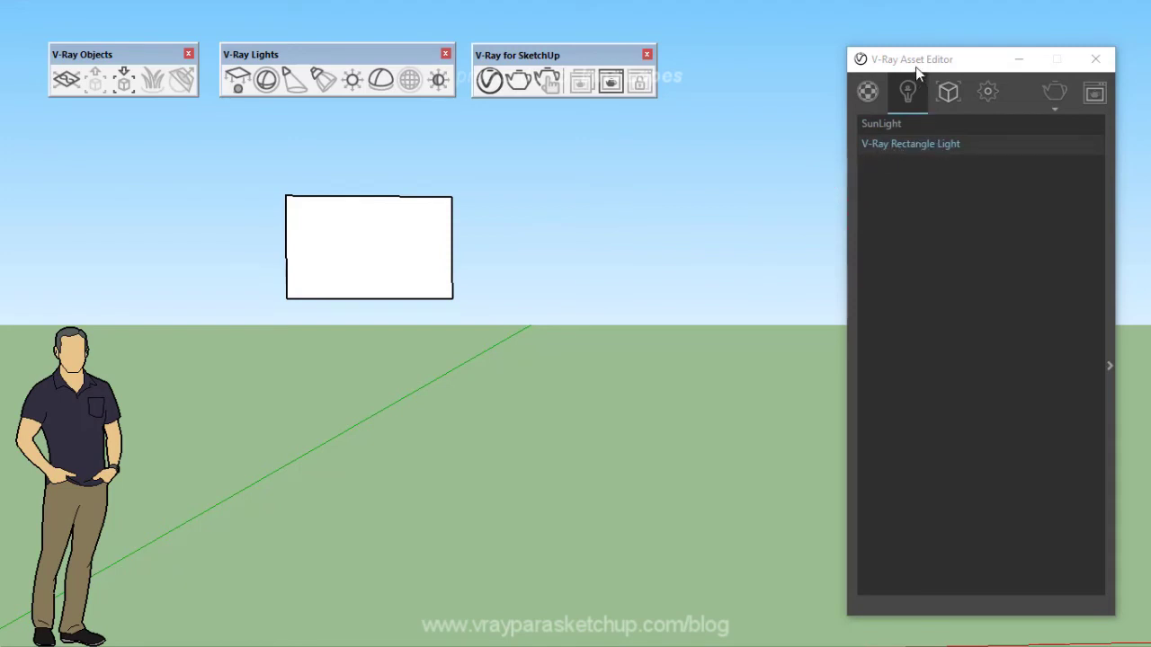
left_click_drag(915, 63, 849, 64)
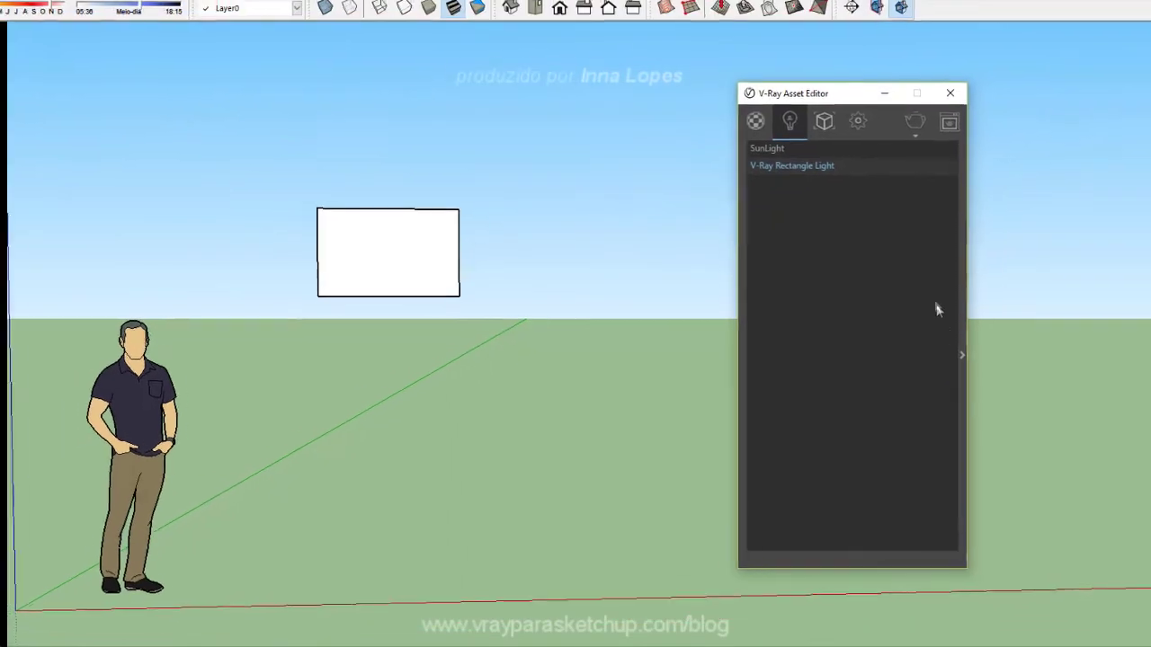
left_click(902, 349)
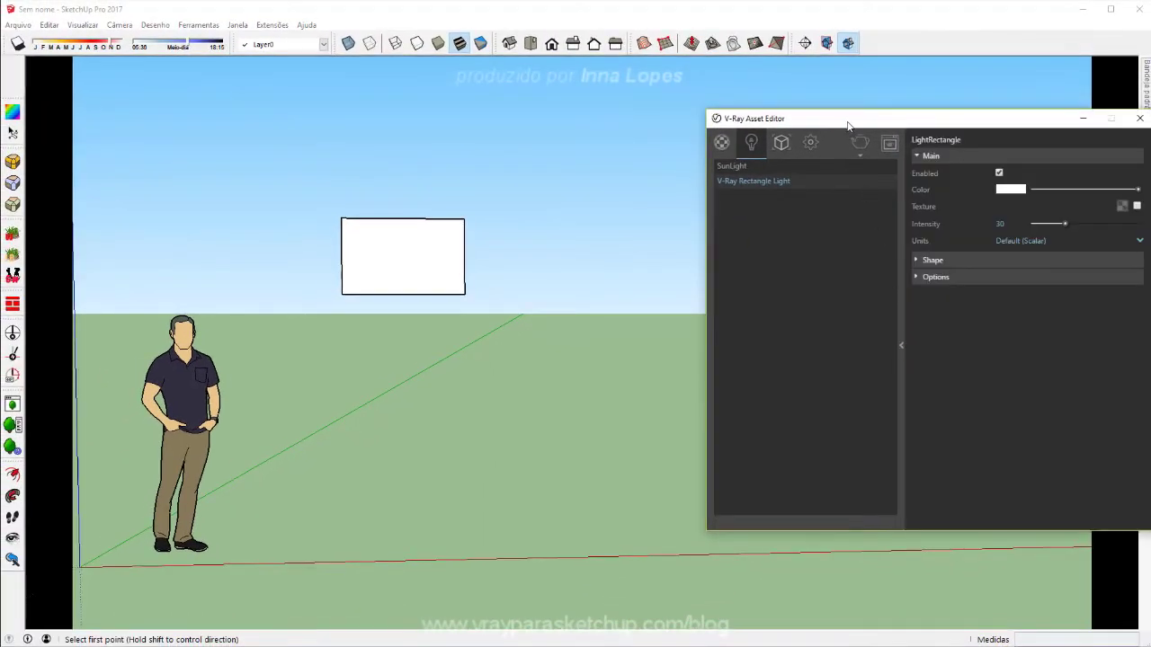
left_click_drag(848, 123, 824, 124)
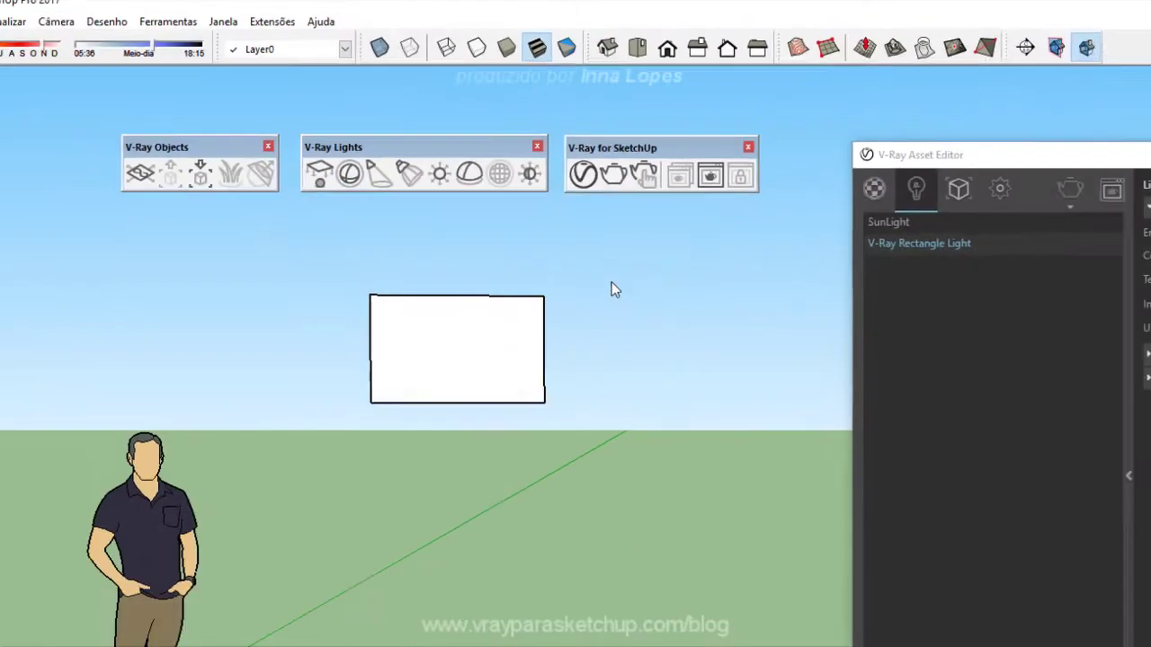
Add a V-Ray Sphere Light in the sky, then hide the rectangle and sphere lights from the viewport
left_click(512, 208)
left_click(548, 213)
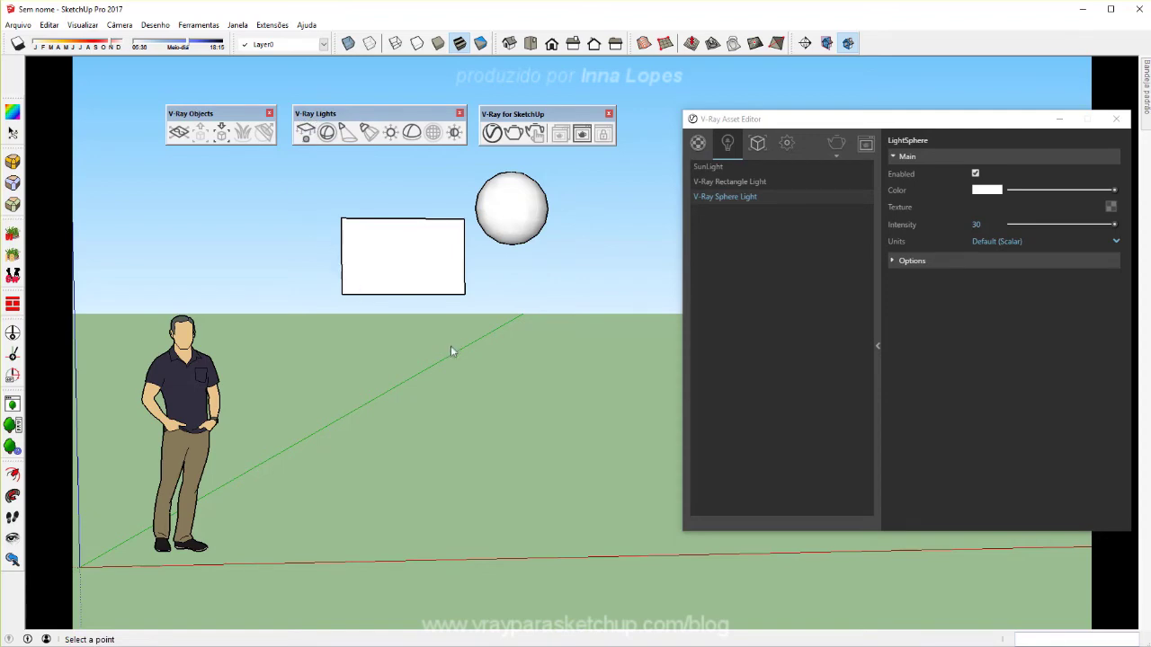
left_click(454, 305)
key("Delete")
left_click(509, 227)
key("Delete")
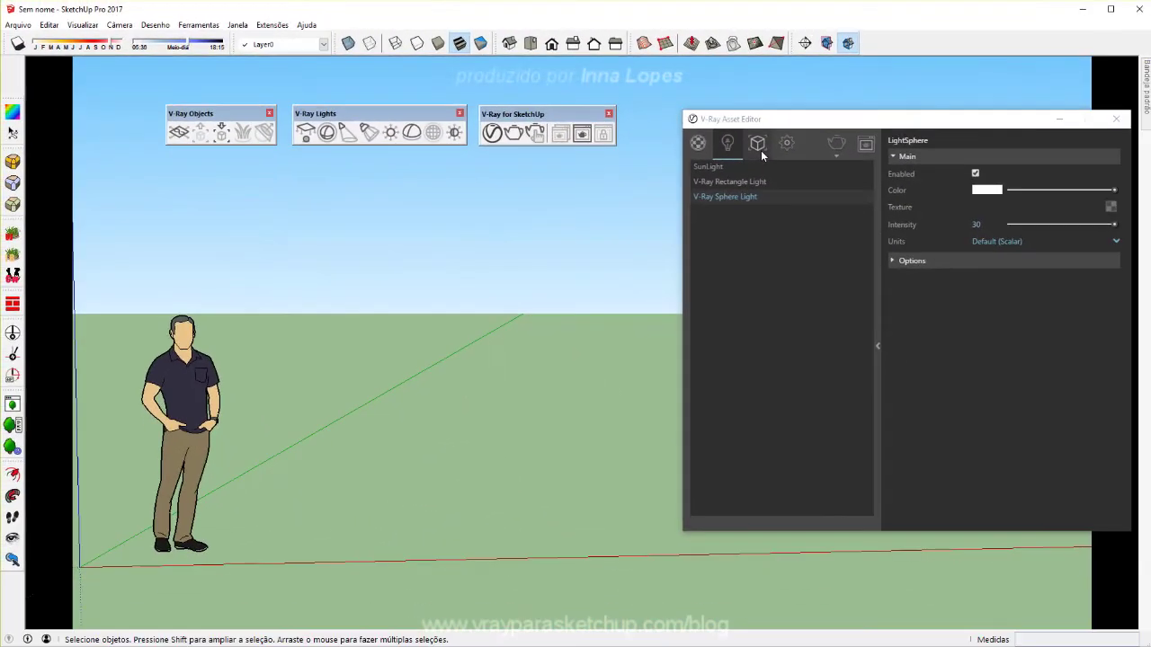
left_click(761, 151)
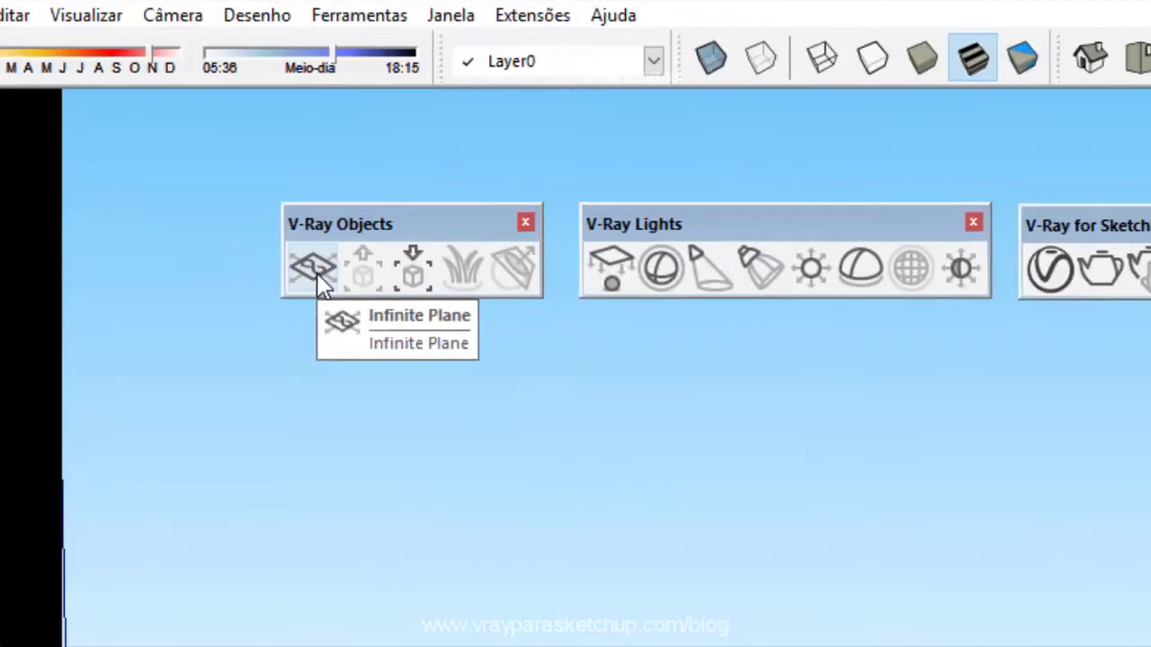
Drop a V-Ray Infinite Plane on the ground and confirm it appears as GeomPlane geometry
left_click(400, 358)
left_click(255, 570)
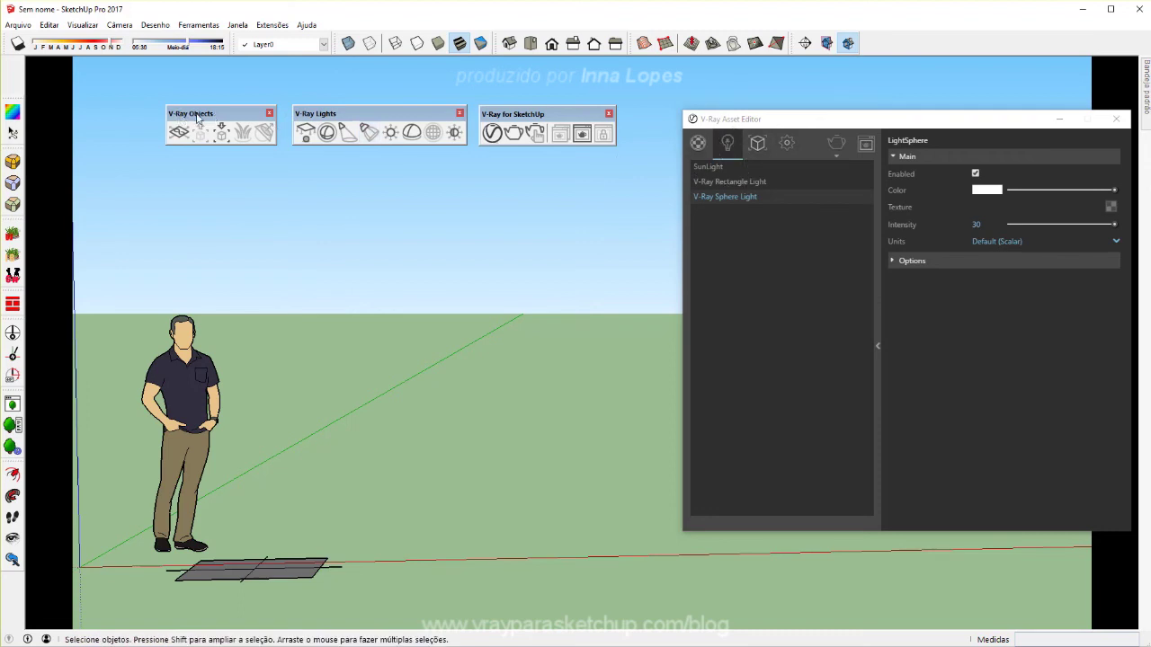
left_click(757, 143)
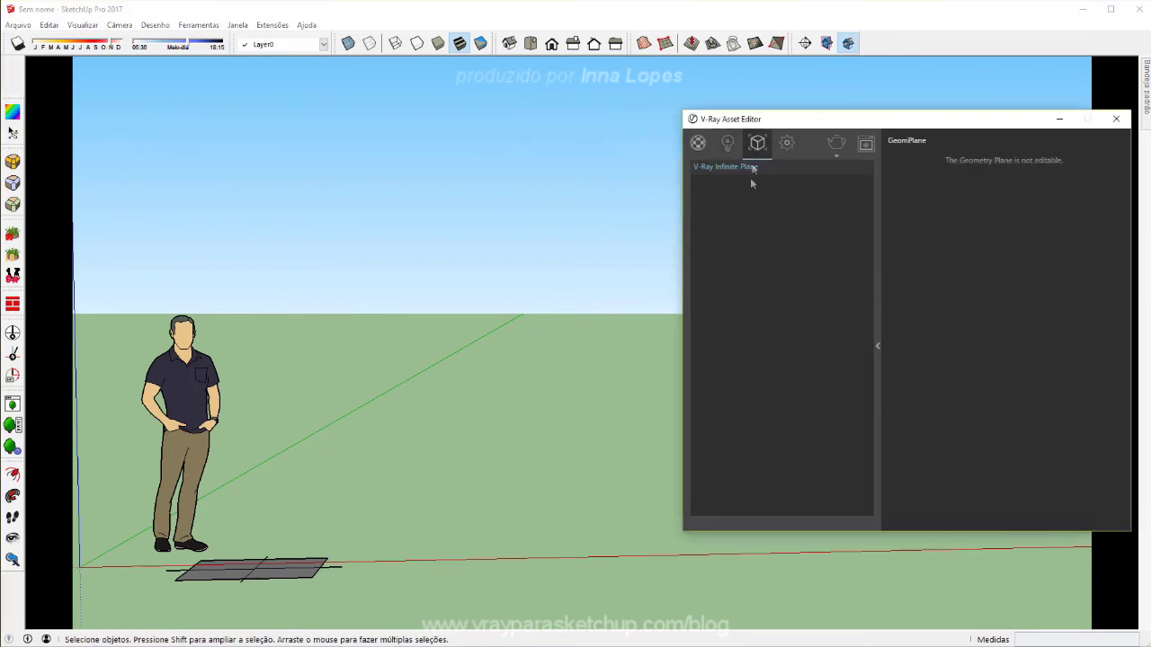
Cycle through the Settings, Geometry and Lights tabs, ending on Materials with Chris_Shirt's VRayBRDF preview
left_click(550, 259)
left_click(788, 145)
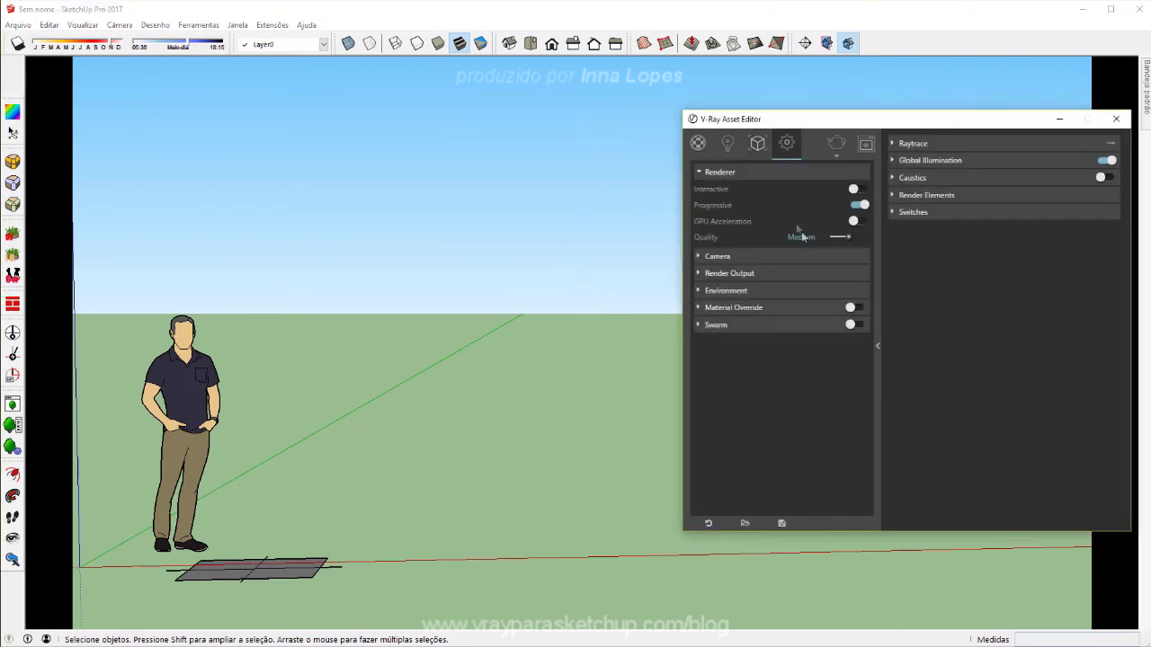
left_click(758, 144)
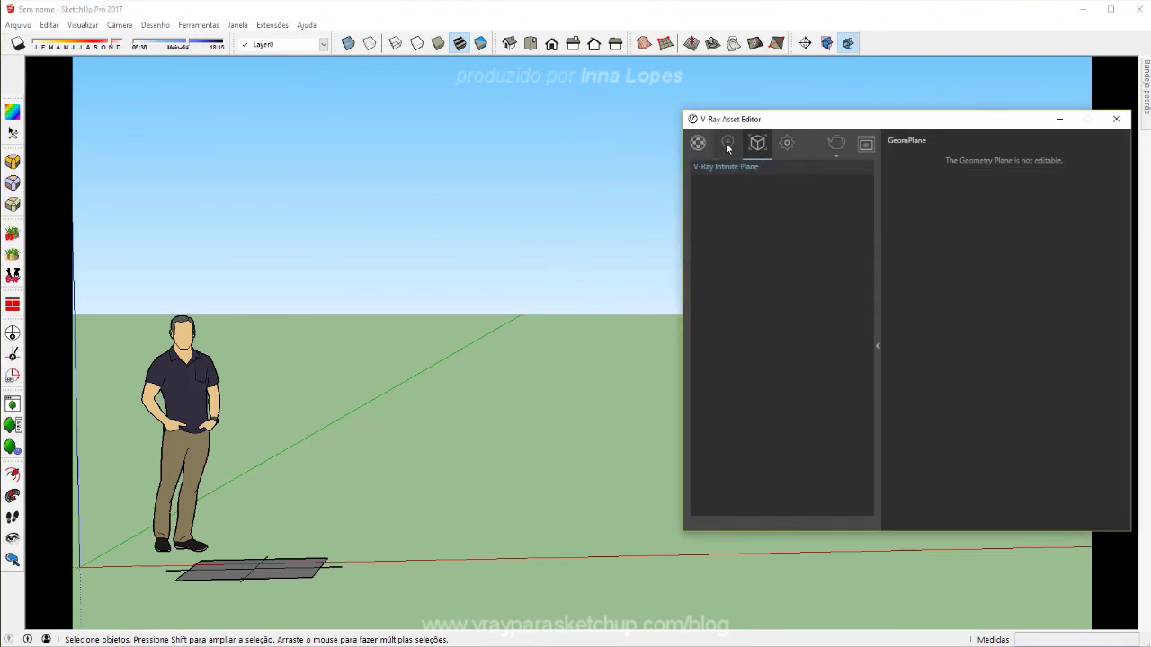
left_click(728, 144)
left_click(697, 144)
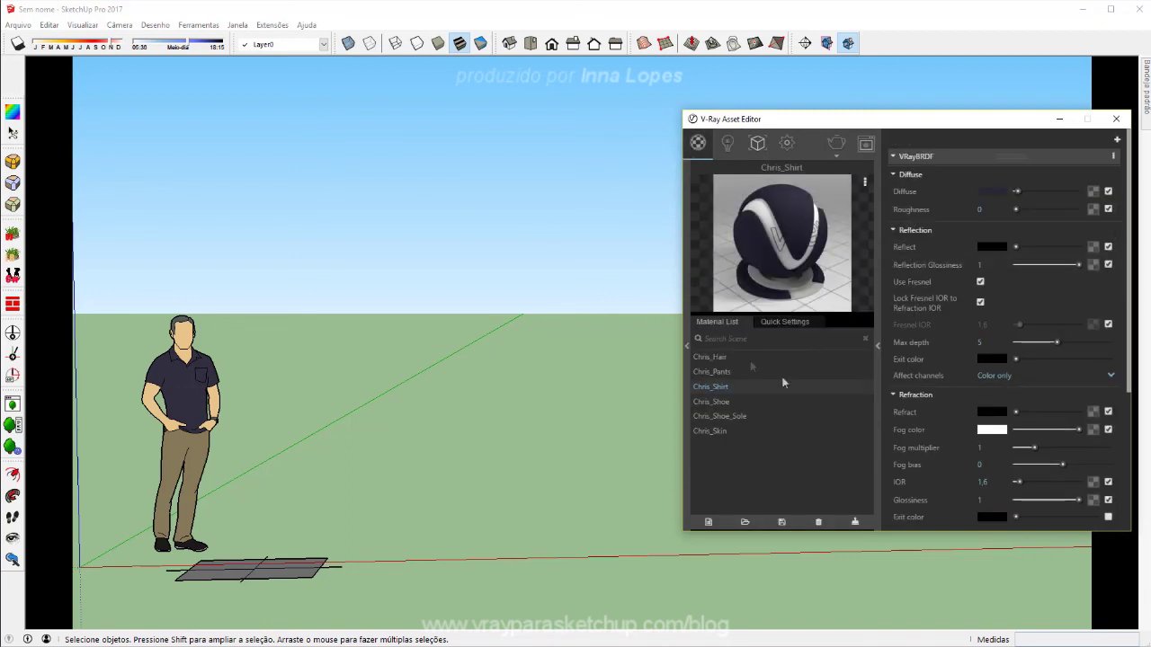